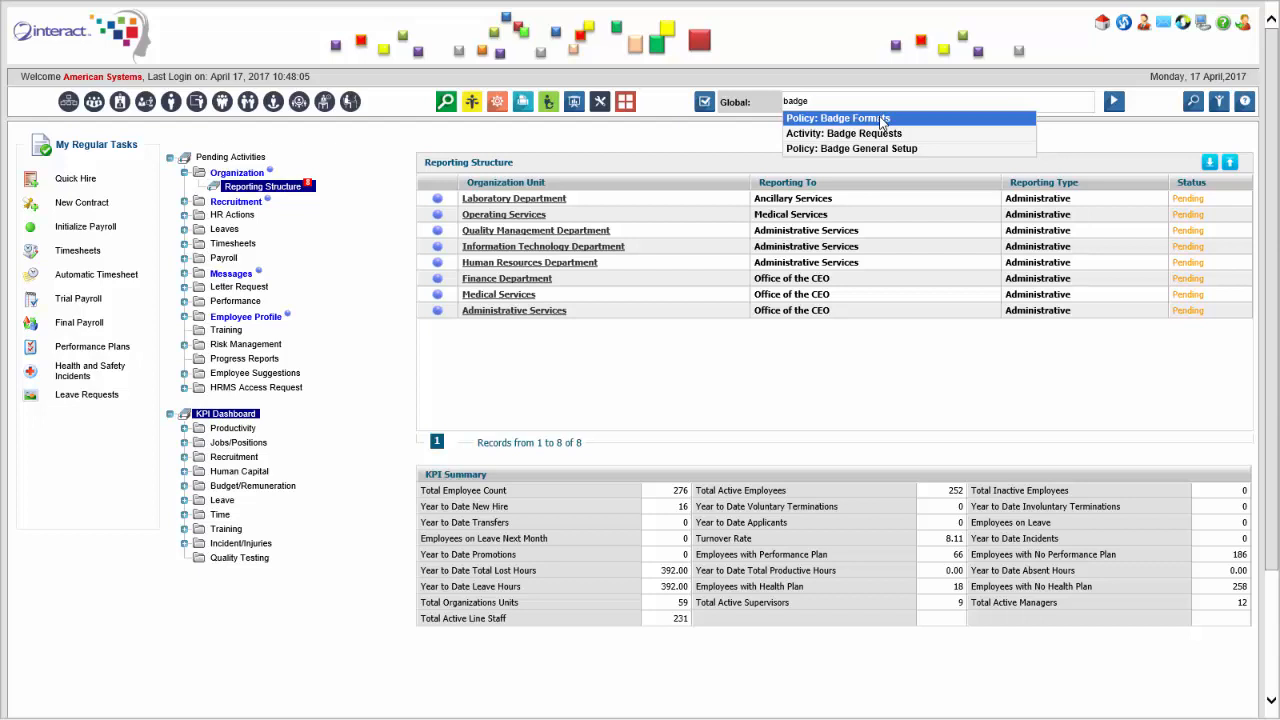
Open the Badge Formats policy and open the default1 Standard Default Format for editing.
{"action": "left_click", "coordinate": [881, 121]}
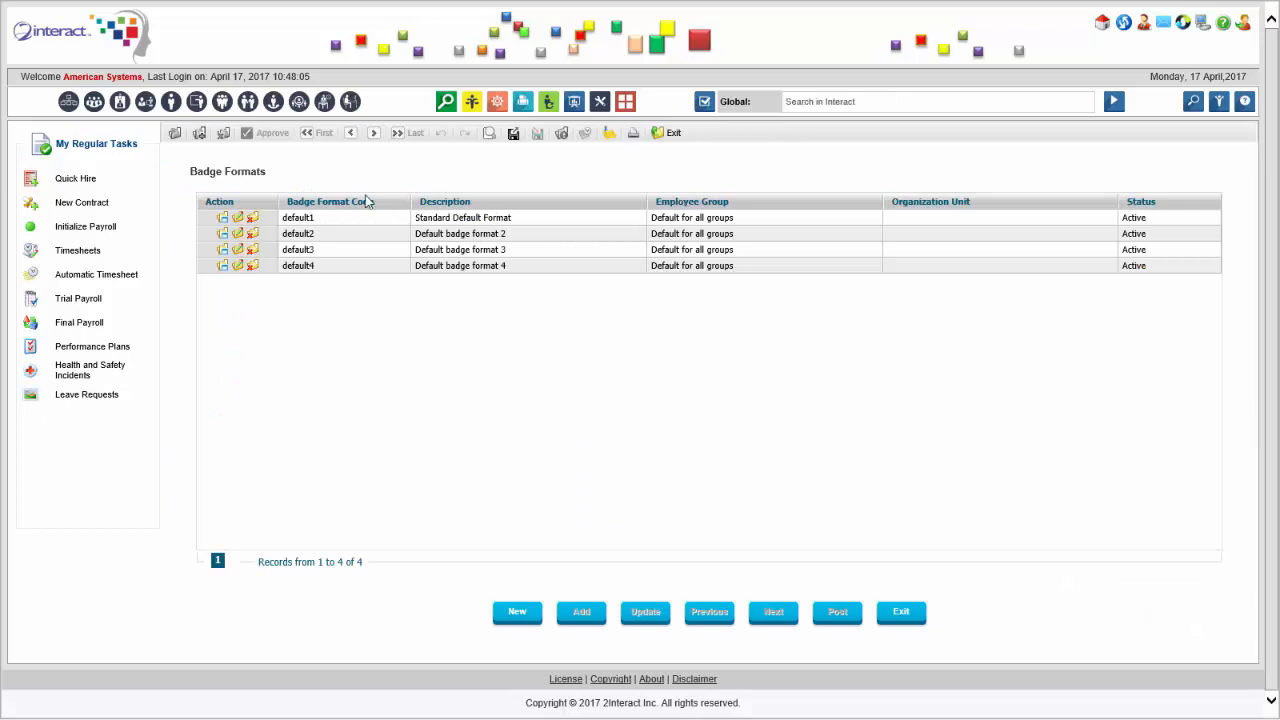
{"action": "left_click", "coordinate": [238, 220]}
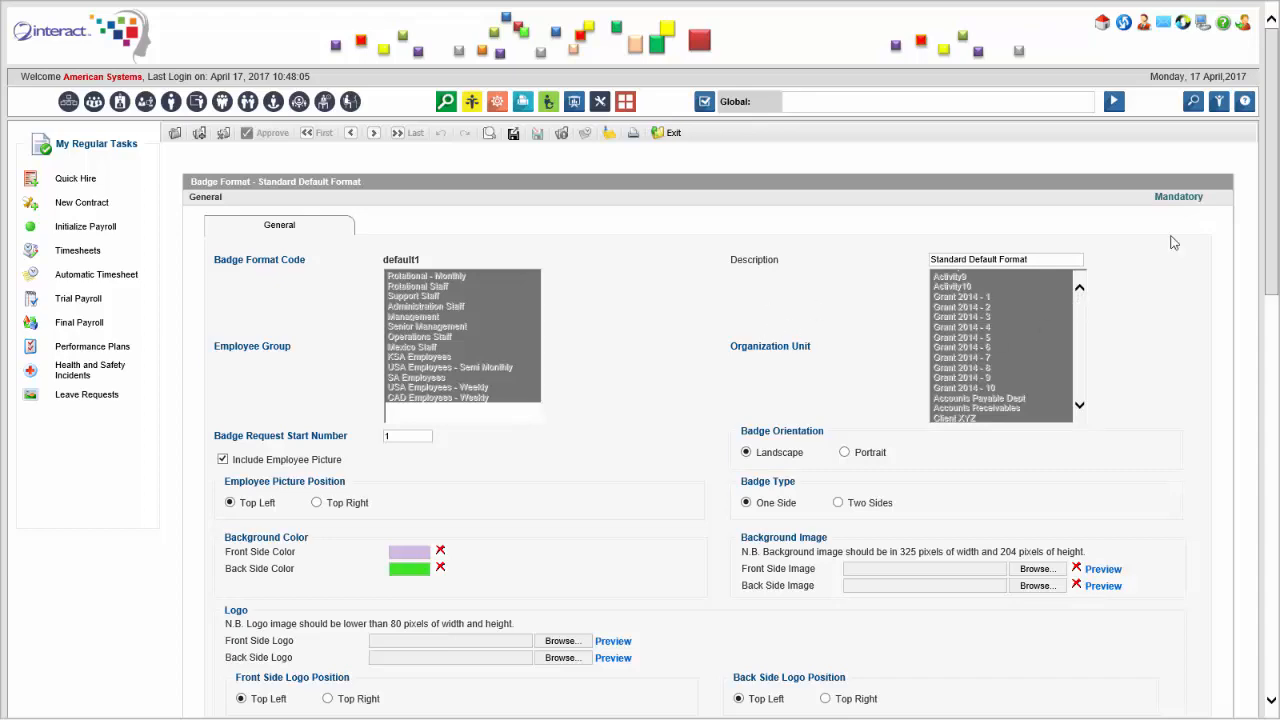
Examine the badge format's settings, from orientation, badge type, colors and logos to the employee data fields and background theme text.
{"action": "left_click_drag", "start_coordinate": [1275, 224], "coordinate": [1276, 279]}
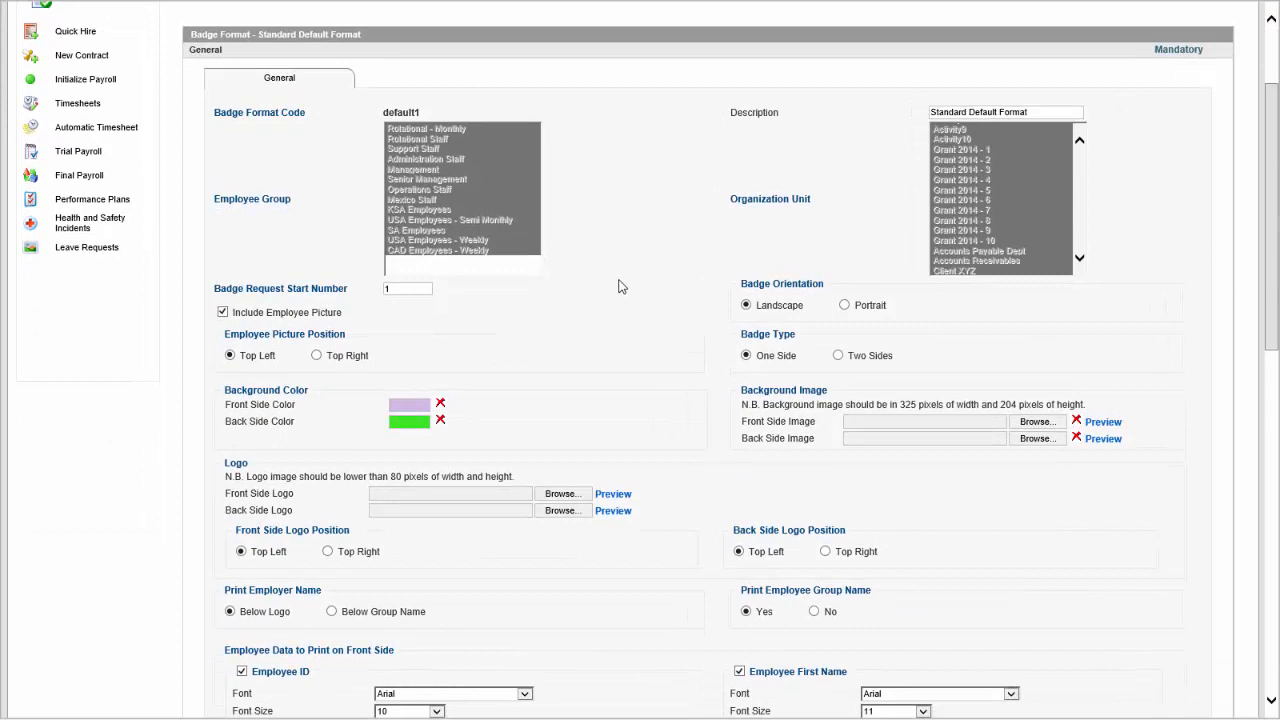
{"action": "scroll", "coordinate": [709, 289], "scroll_direction": "up", "scroll_amount": 3}
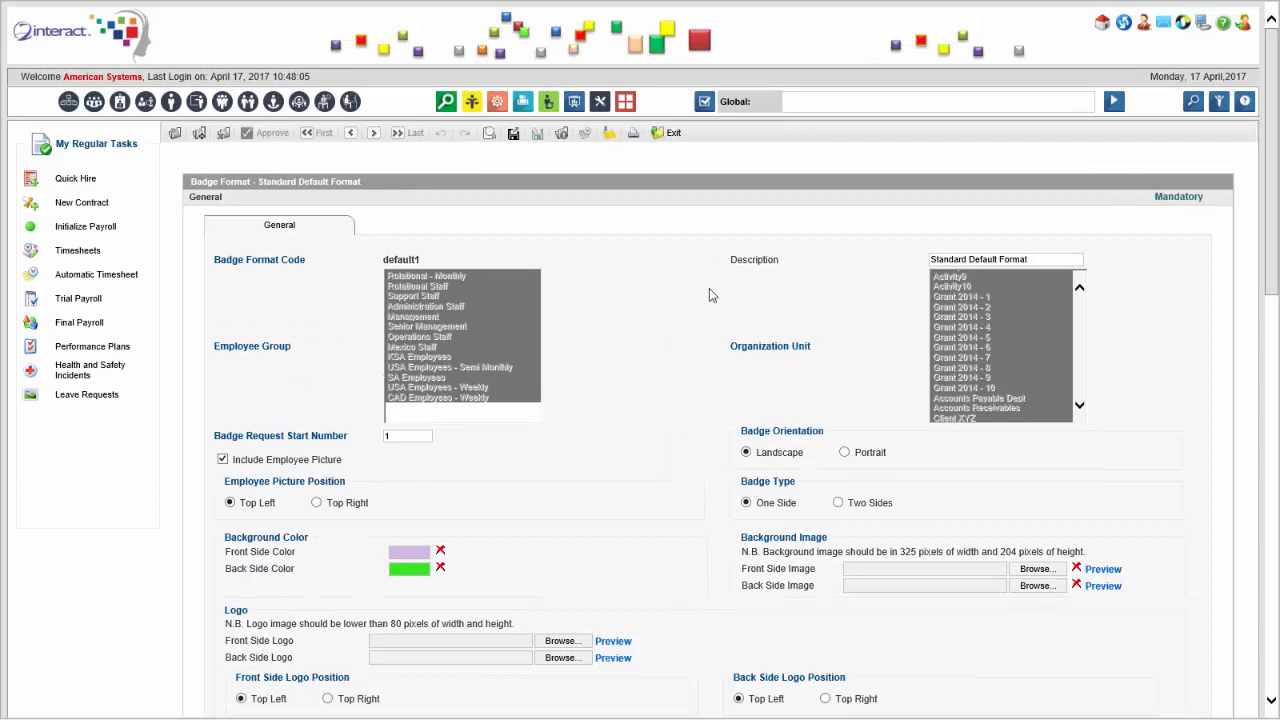
{"action": "scroll", "coordinate": [709, 288], "scroll_direction": "down", "scroll_amount": 4}
{"action": "scroll", "coordinate": [709, 288], "scroll_direction": "up", "scroll_amount": 4}
{"action": "scroll", "coordinate": [709, 295], "scroll_direction": "down", "scroll_amount": 2}
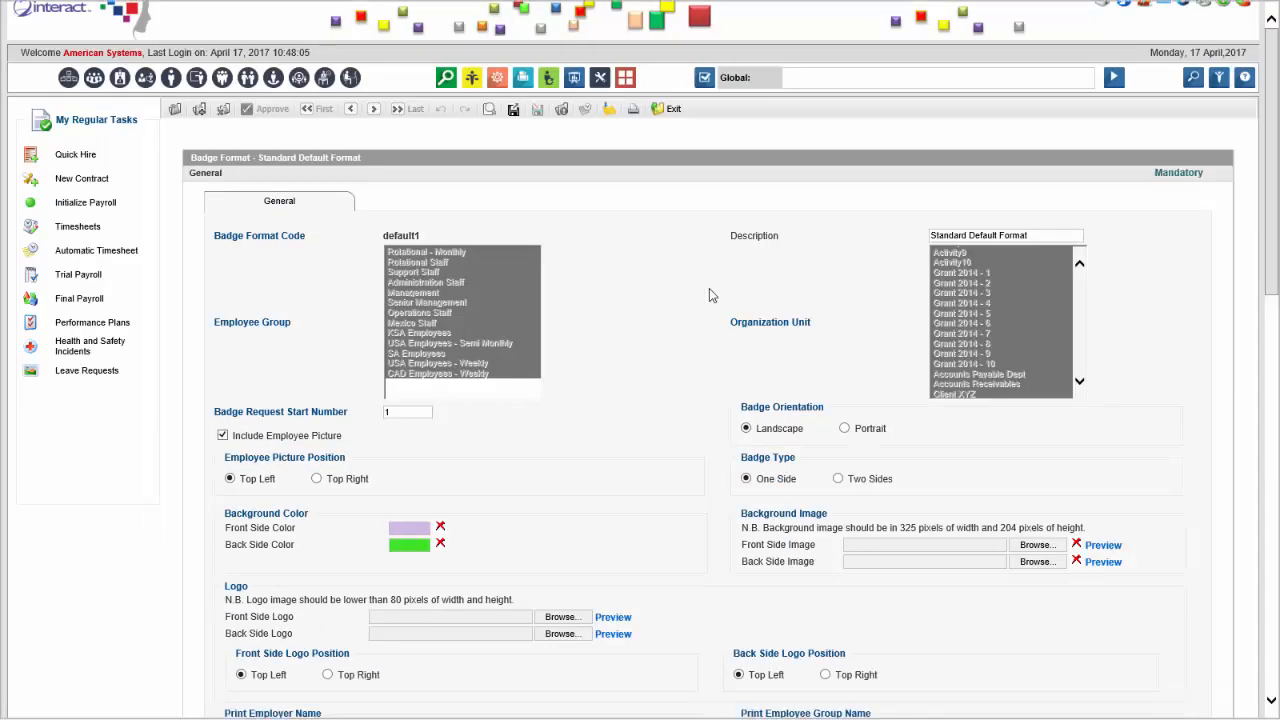
{"action": "scroll", "coordinate": [709, 295], "scroll_direction": "down", "scroll_amount": 2}
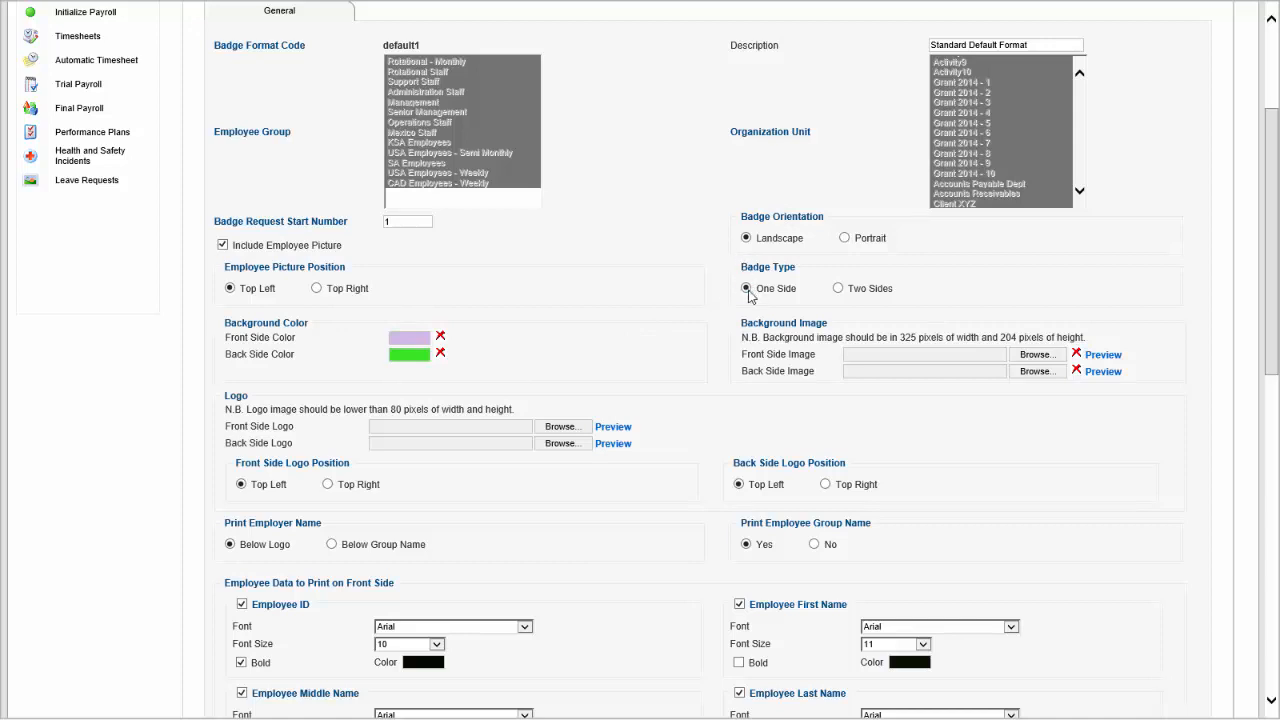
{"action": "left_click", "coordinate": [392, 338]}
{"action": "scroll", "coordinate": [400, 340], "scroll_direction": "down", "scroll_amount": 3}
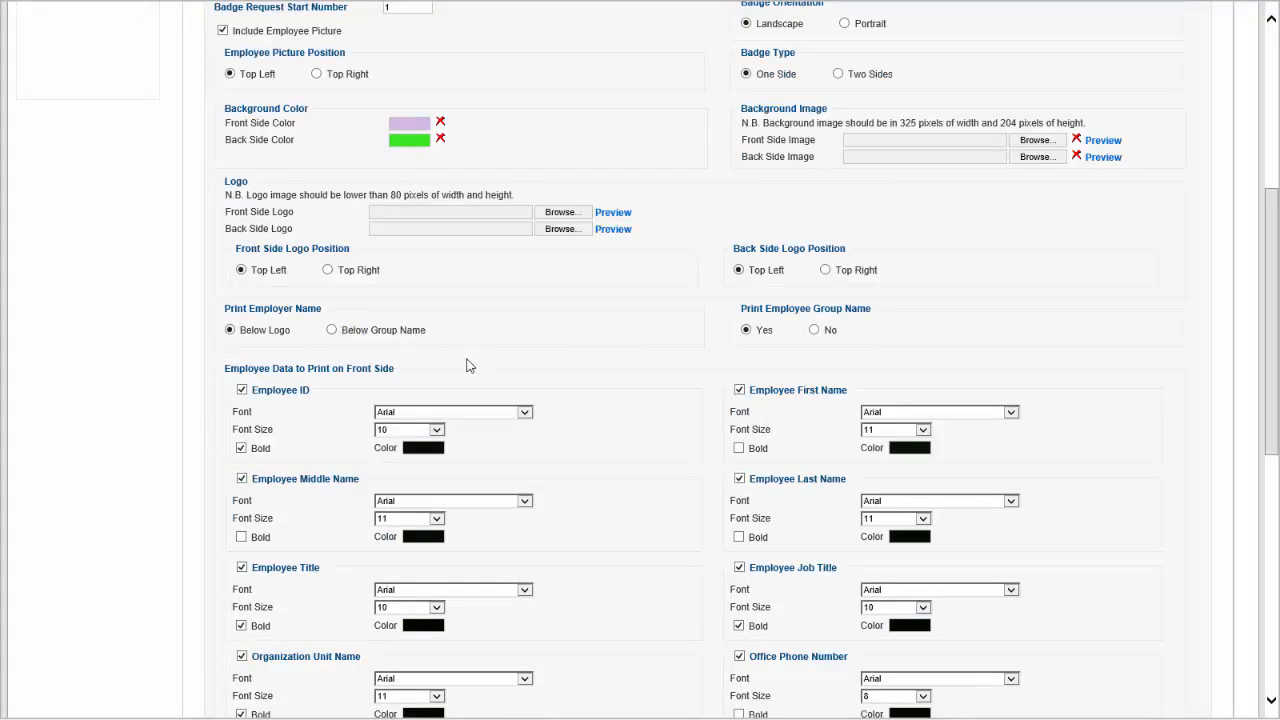
{"action": "scroll", "coordinate": [498, 394], "scroll_direction": "down", "scroll_amount": 1}
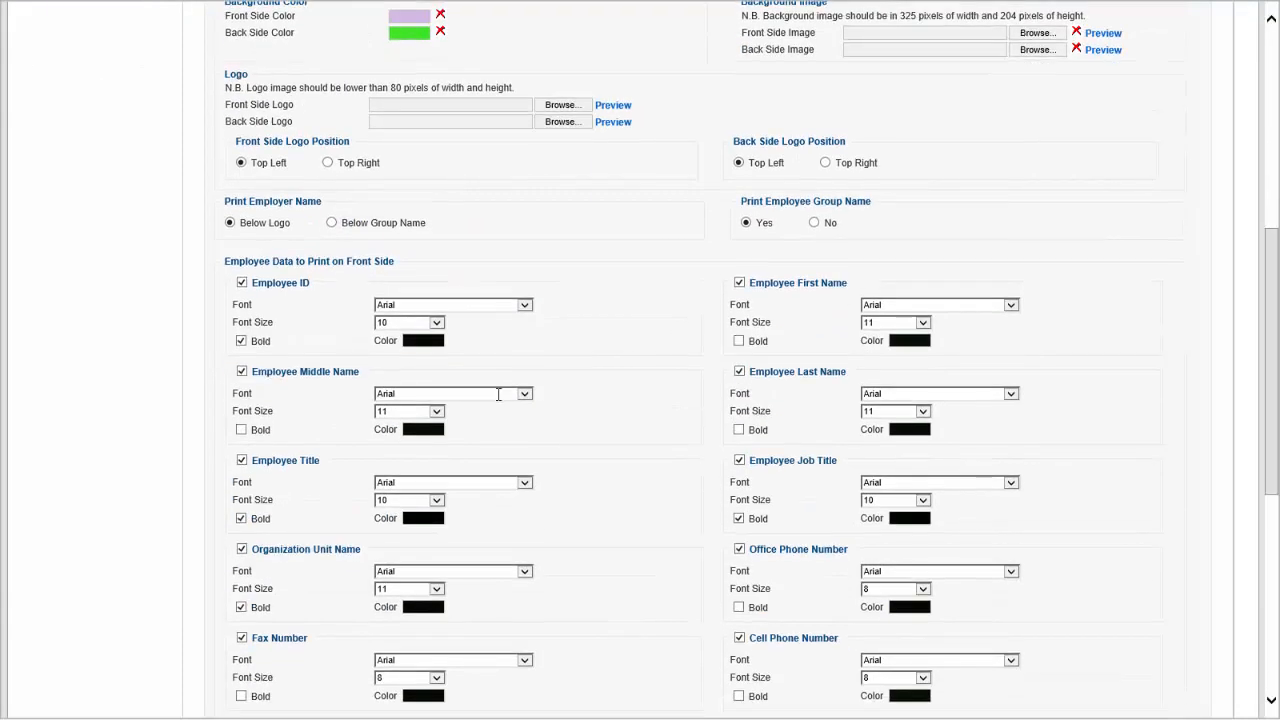
{"action": "scroll", "coordinate": [498, 394], "scroll_direction": "down", "scroll_amount": 1}
{"action": "scroll", "coordinate": [497, 396], "scroll_direction": "down", "scroll_amount": 3}
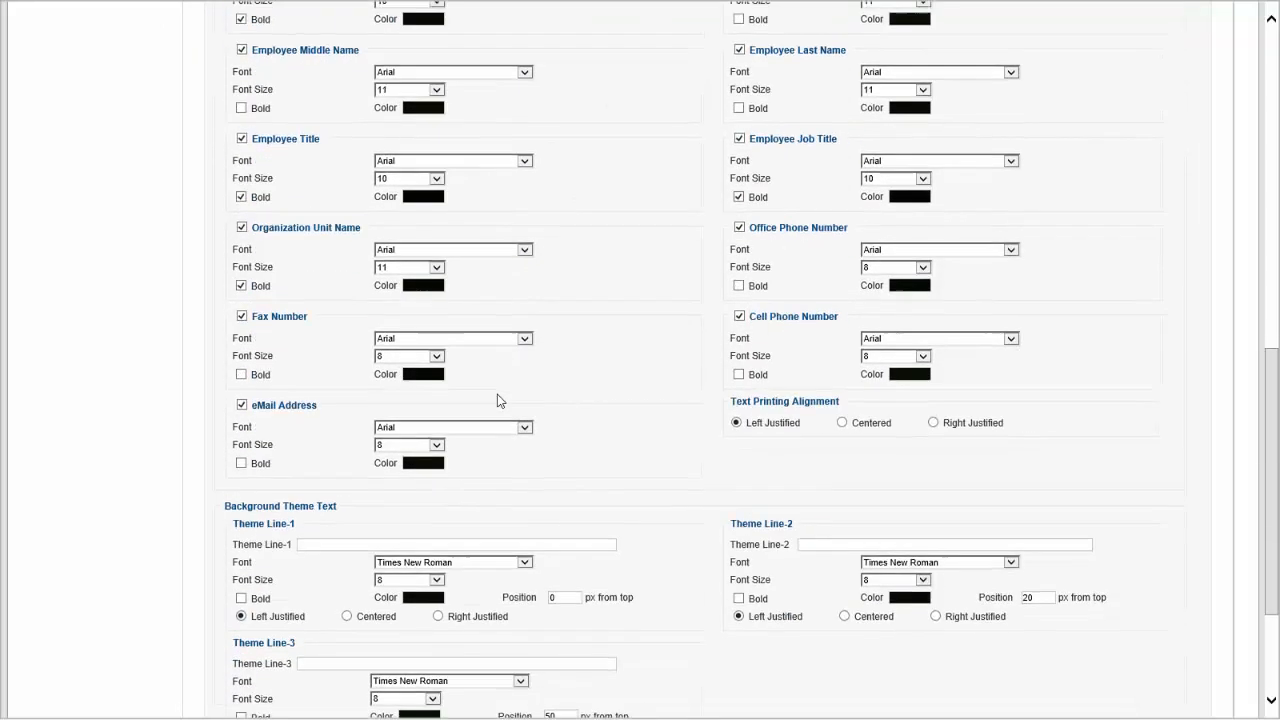
{"action": "scroll", "coordinate": [497, 394], "scroll_direction": "down", "scroll_amount": 1}
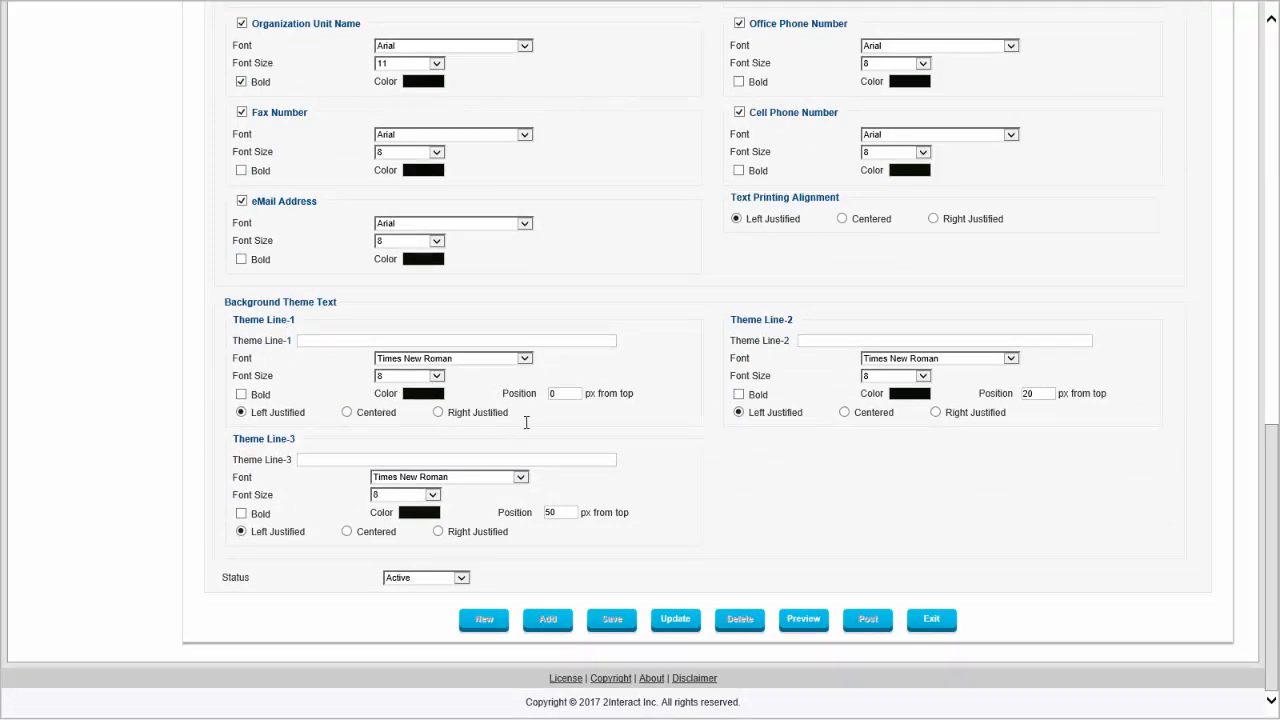
{"action": "scroll", "coordinate": [526, 422], "scroll_direction": "up", "scroll_amount": 11}
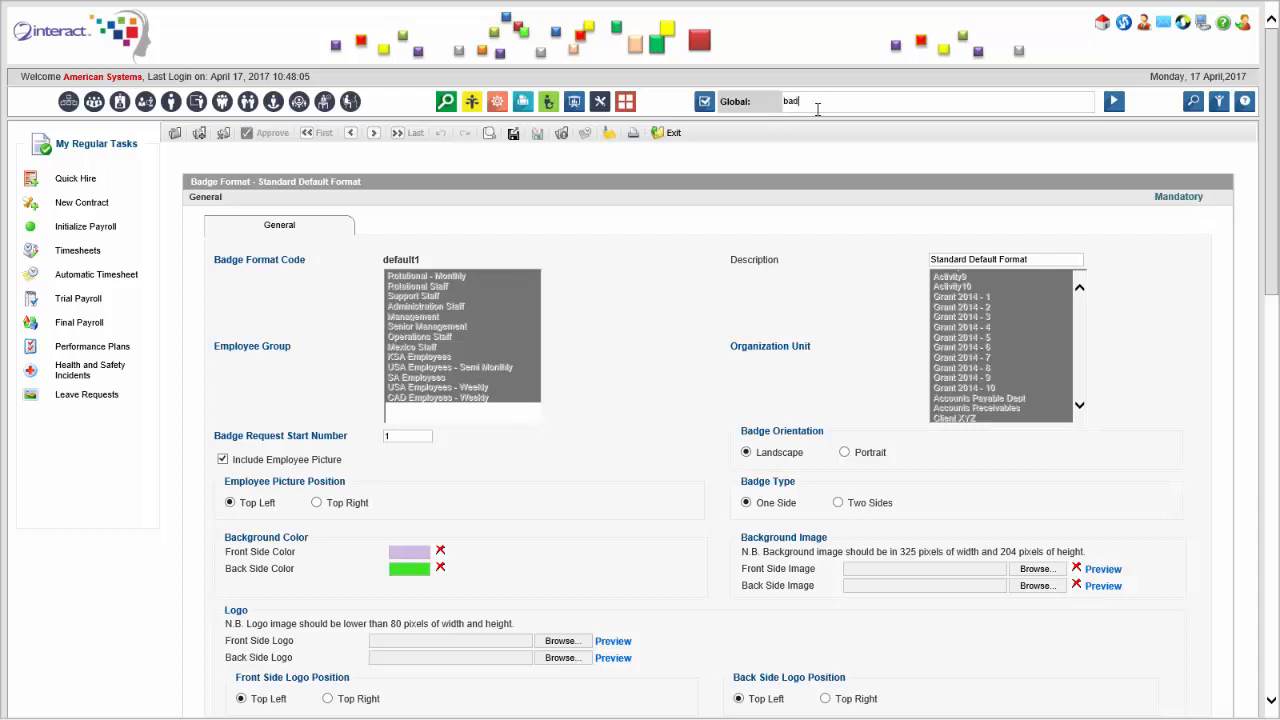
Find the Badge Requests activity, open badge request 1 and examine the employee's badge card view.
{"action": "type", "text": "st"}
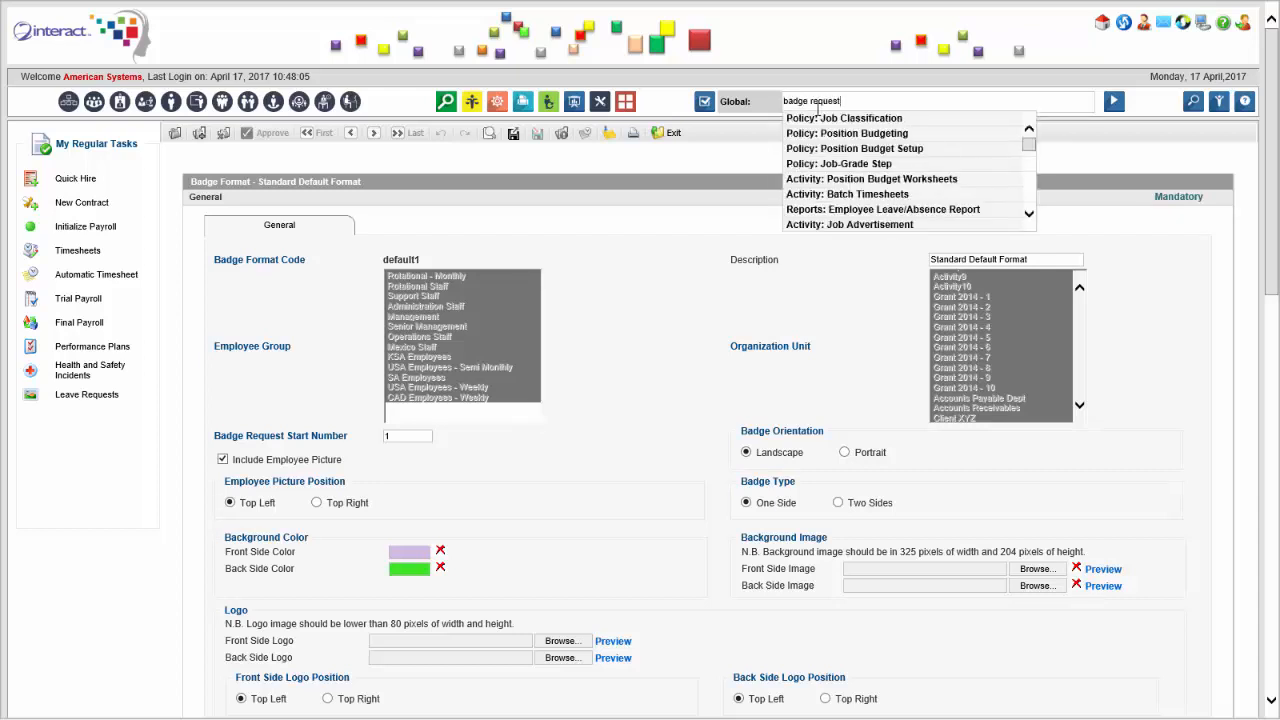
{"action": "left_click", "coordinate": [884, 120]}
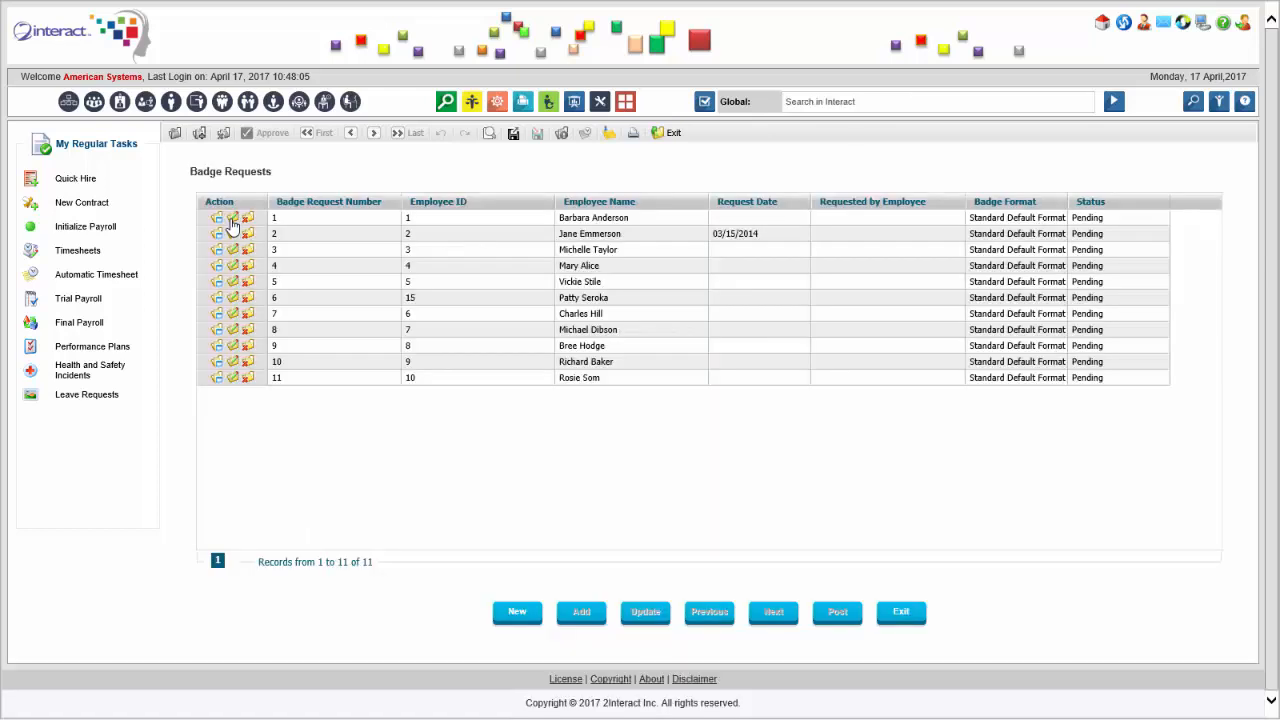
{"action": "left_click", "coordinate": [237, 236]}
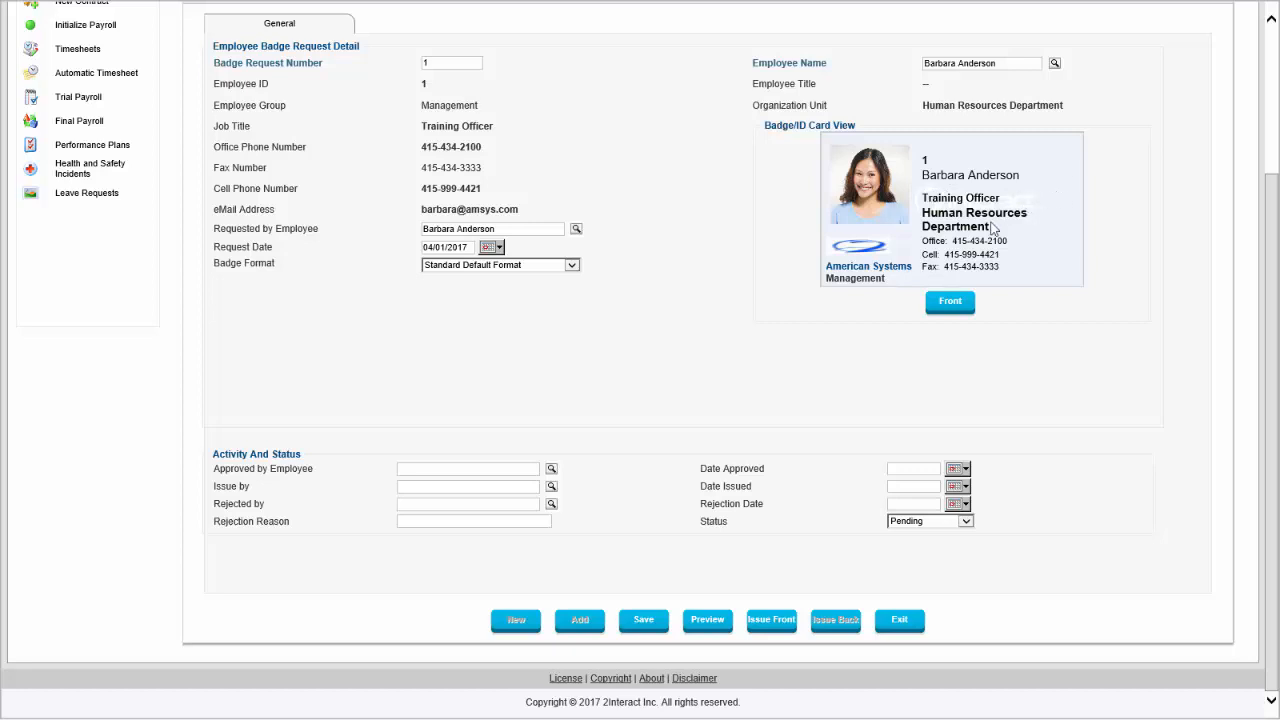
{"action": "left_click_drag", "start_coordinate": [829, 262], "coordinate": [886, 281]}
{"action": "double_click", "coordinate": [866, 280]}
{"action": "left_click", "coordinate": [886, 289]}
{"action": "scroll", "coordinate": [840, 398], "scroll_direction": "up", "scroll_amount": 2}
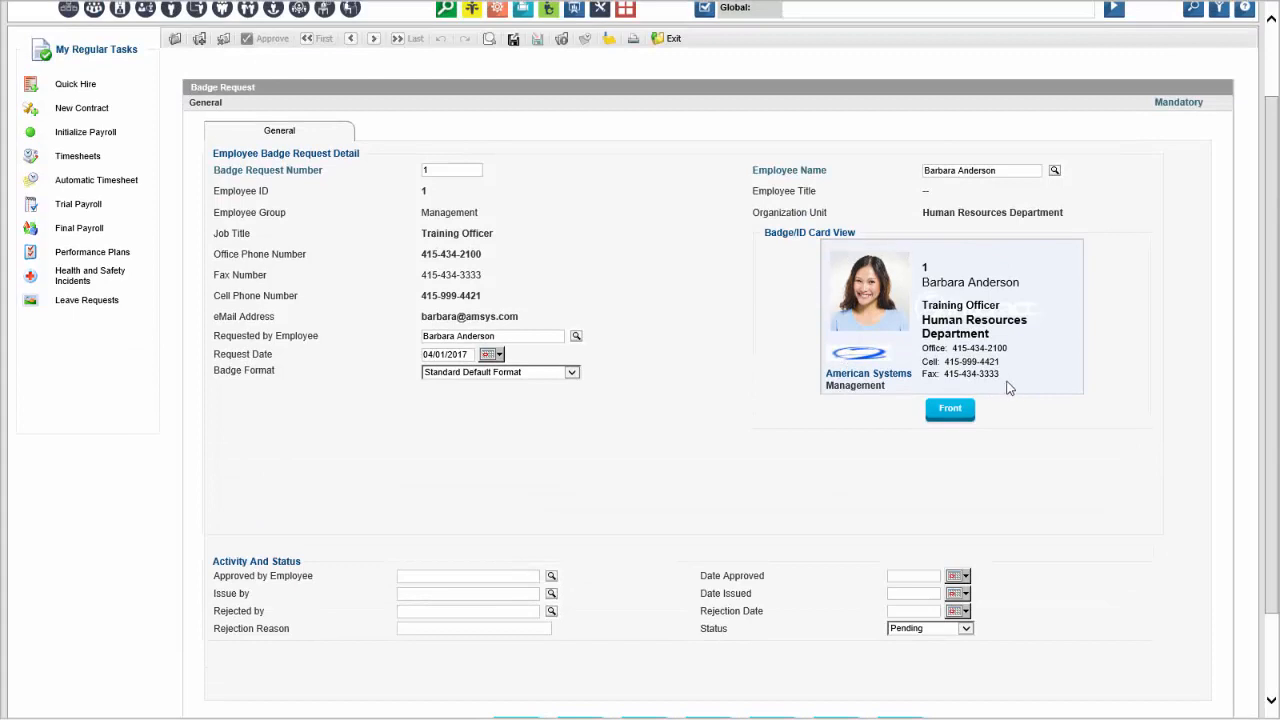
{"action": "scroll", "coordinate": [1008, 388], "scroll_direction": "up", "scroll_amount": 2}
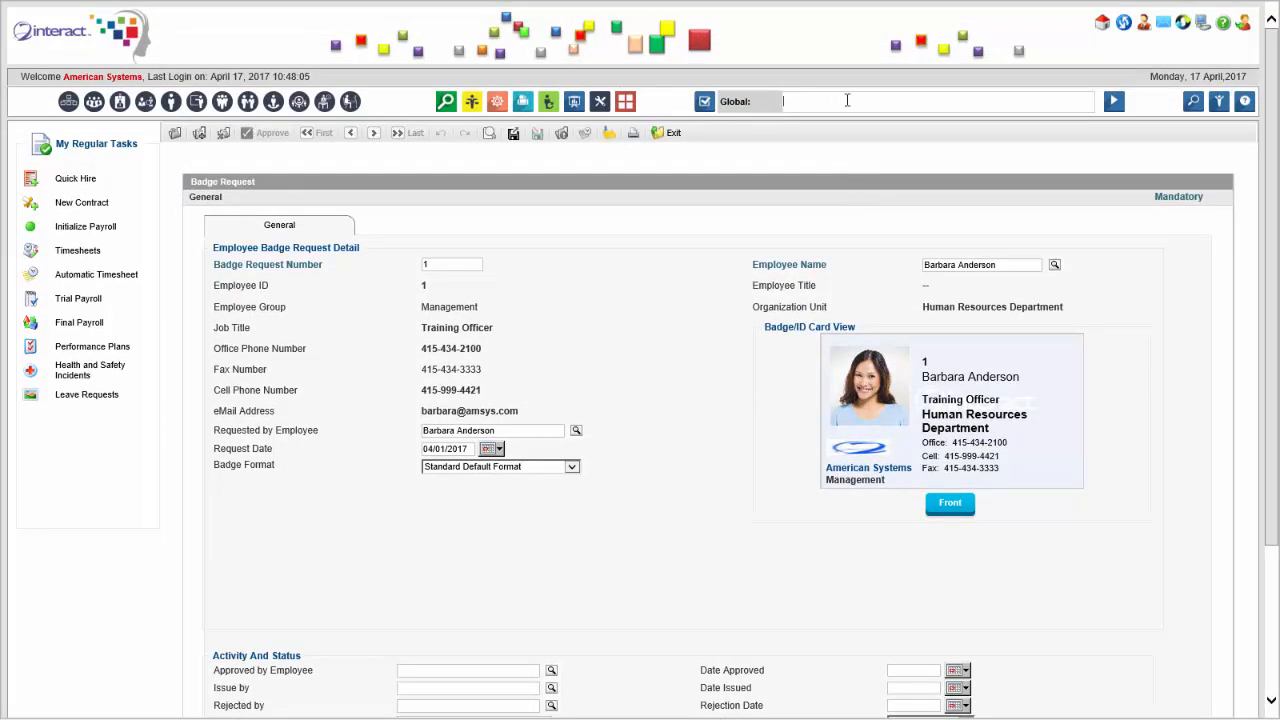
Reopen the default1 format from the Badge Formats policy and set its badge orientation to Portrait.
{"action": "type", "text": "ge format"}
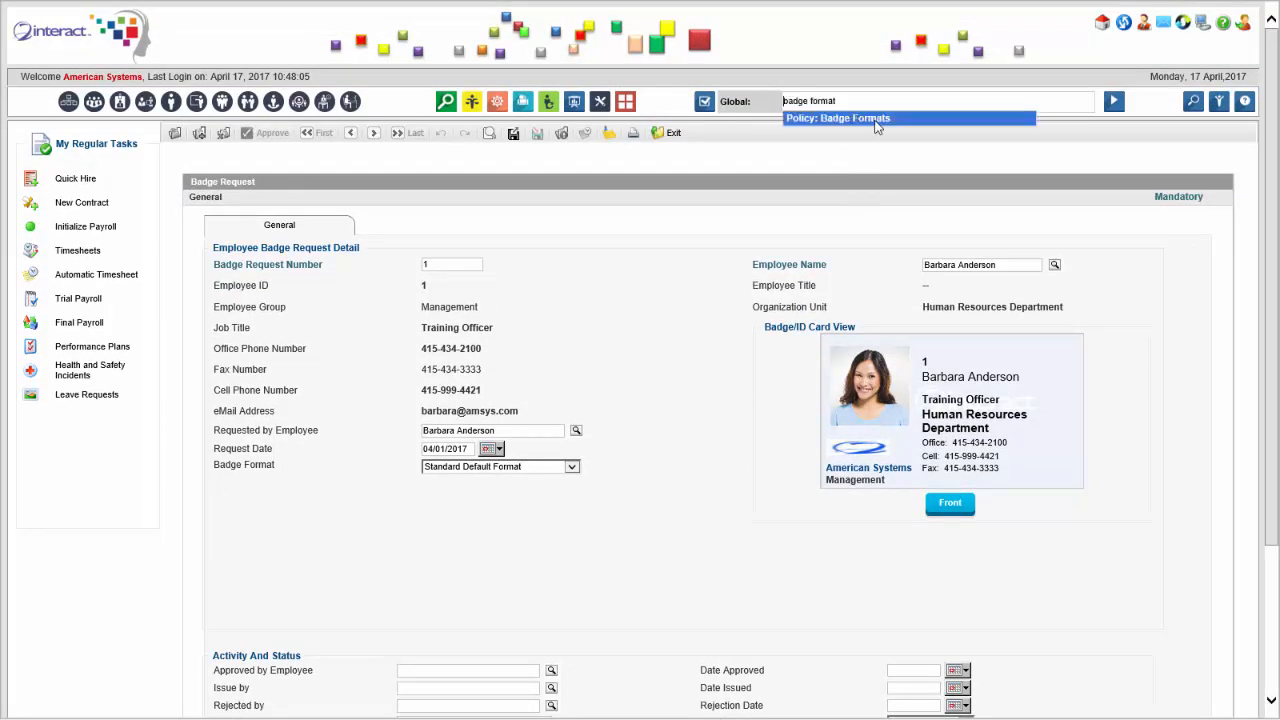
{"action": "key", "text": "Return"}
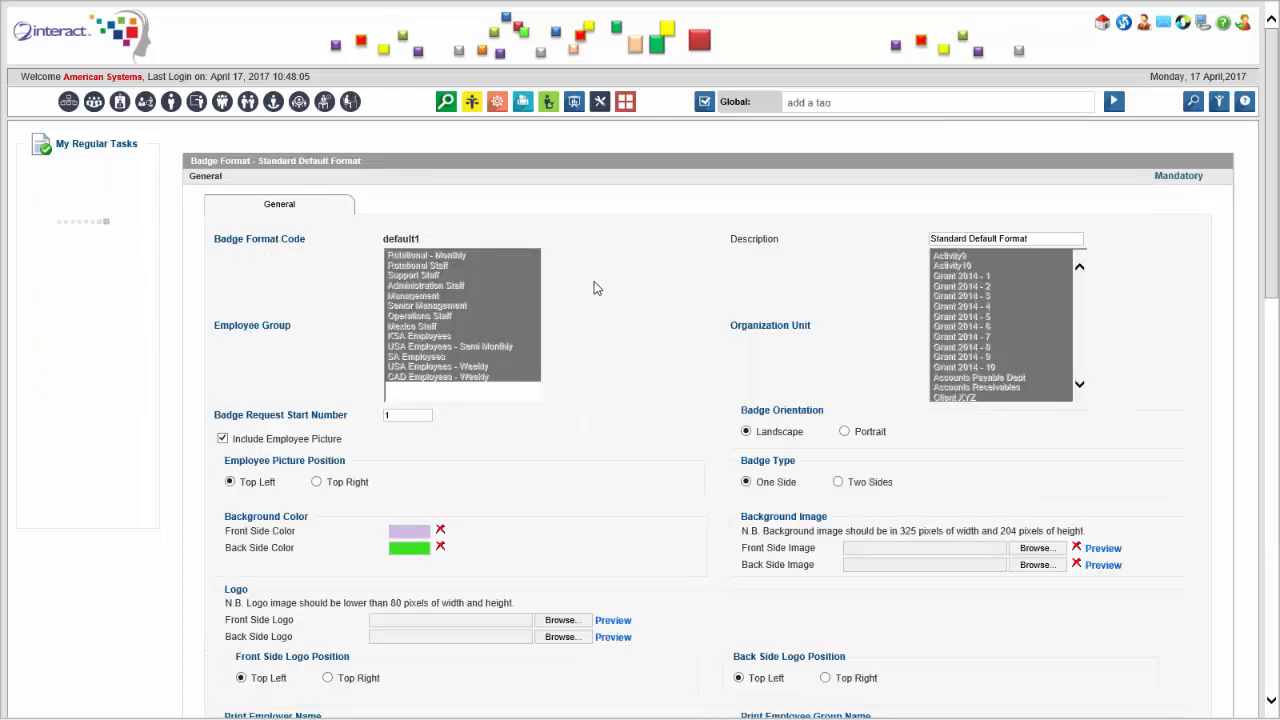
{"action": "left_click_drag", "start_coordinate": [1272, 132], "coordinate": [1273, 180]}
{"action": "left_click", "coordinate": [844, 307]}
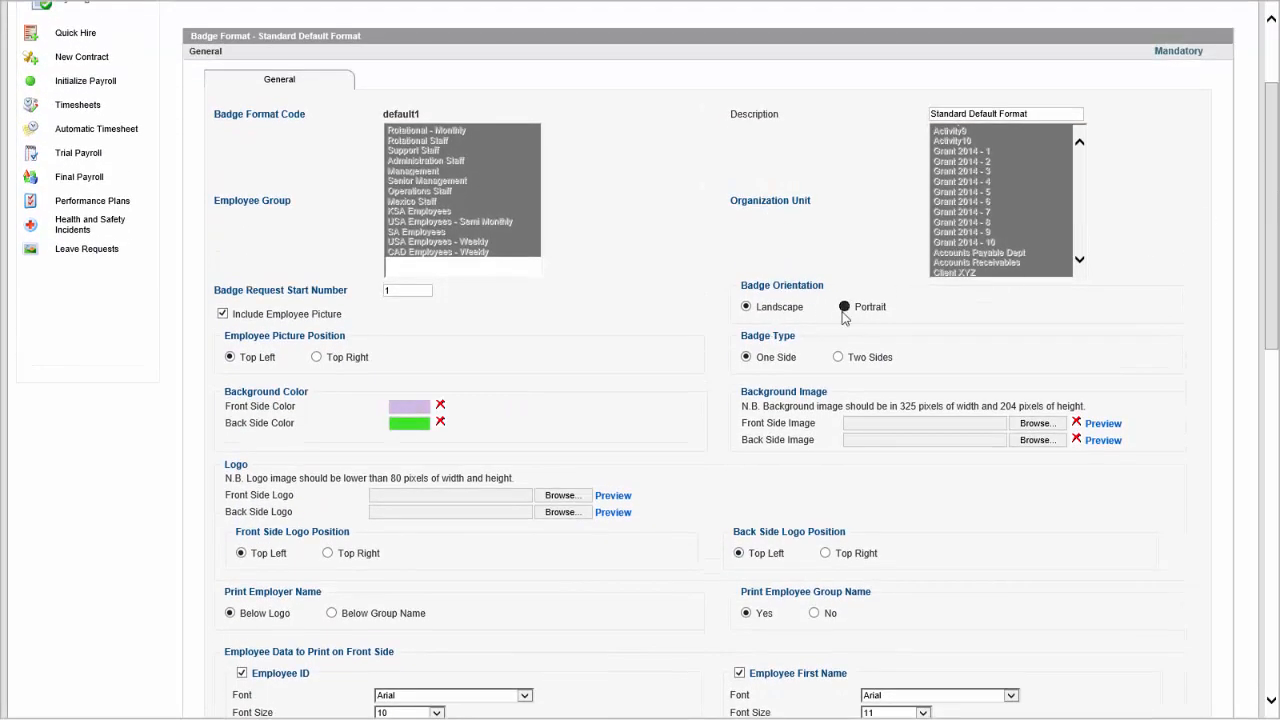
Format the Organization Unit Name on the badge front in Arial, font size 10, with an orange color.
{"action": "left_click", "coordinate": [450, 425]}
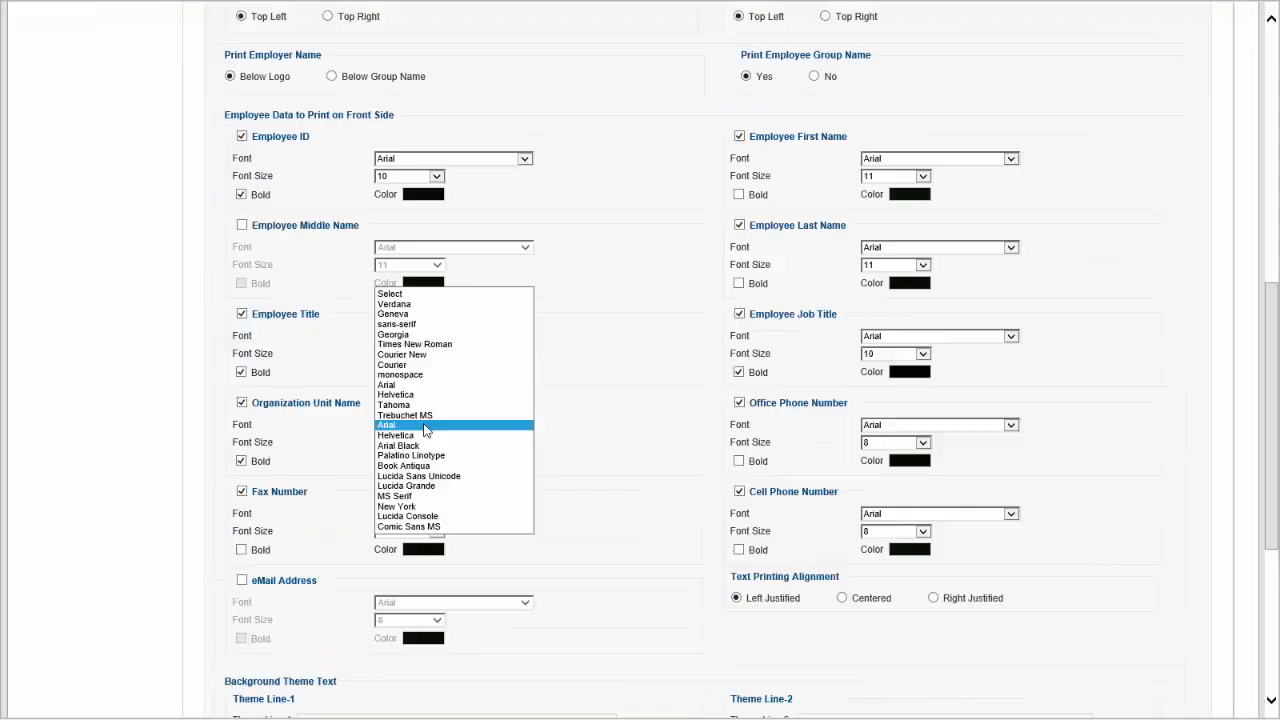
{"action": "left_click", "coordinate": [430, 432]}
{"action": "left_click", "coordinate": [435, 455]}
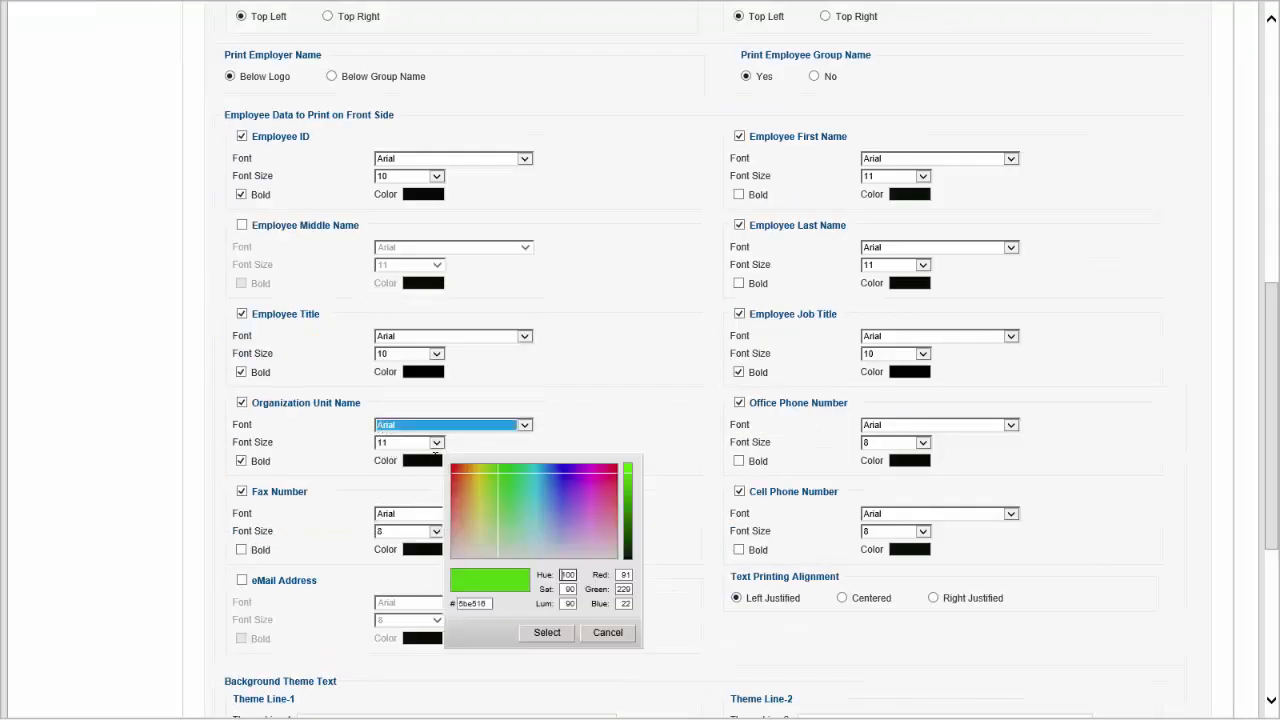
{"action": "left_click", "coordinate": [458, 485]}
{"action": "left_click", "coordinate": [547, 632]}
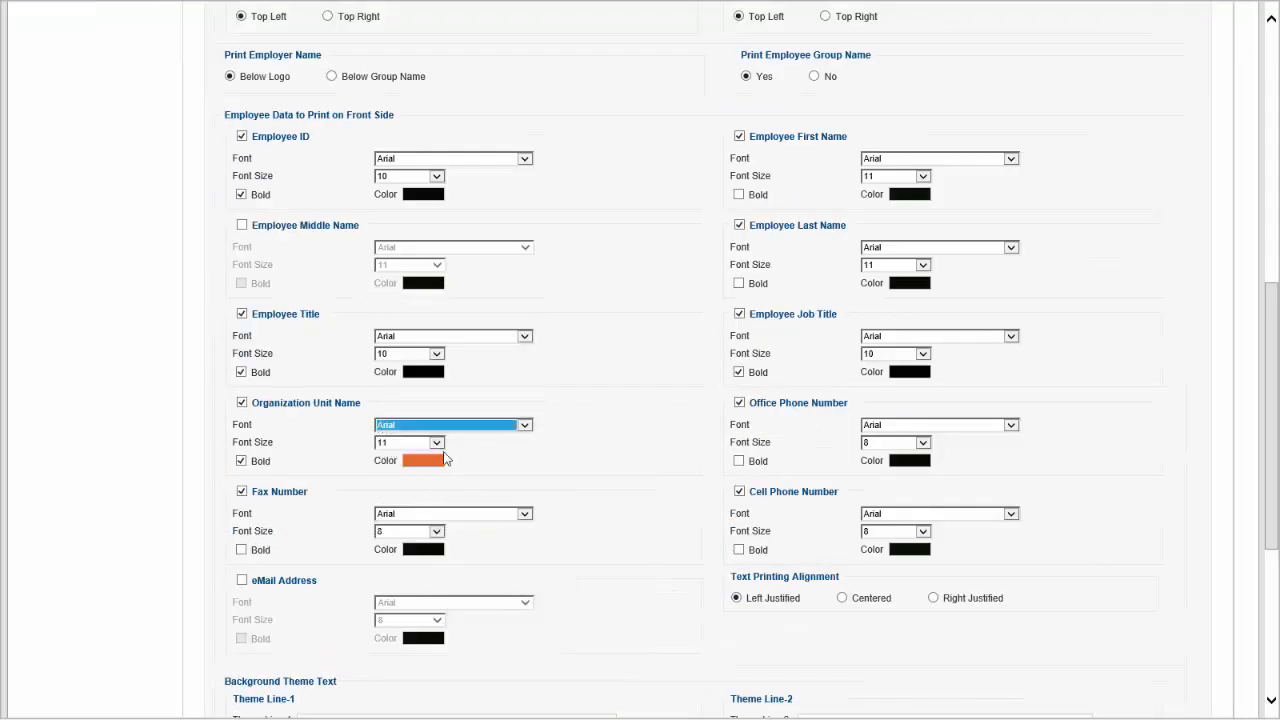
{"action": "left_click", "coordinate": [434, 444]}
{"action": "left_click", "coordinate": [423, 443]}
Exclude the Fax Number from the badge front and set the Cell Phone Number and Office Phone Number font sizes to 10.
{"action": "left_click", "coordinate": [242, 492]}
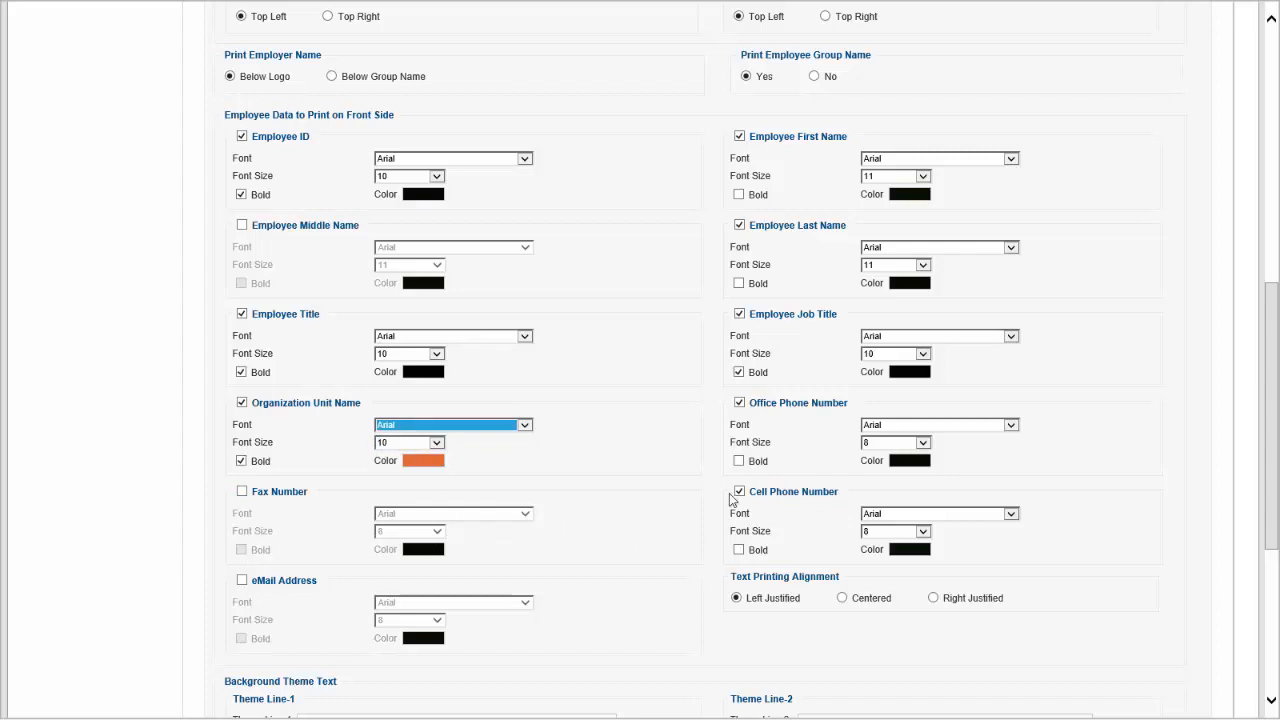
{"action": "left_click", "coordinate": [892, 532]}
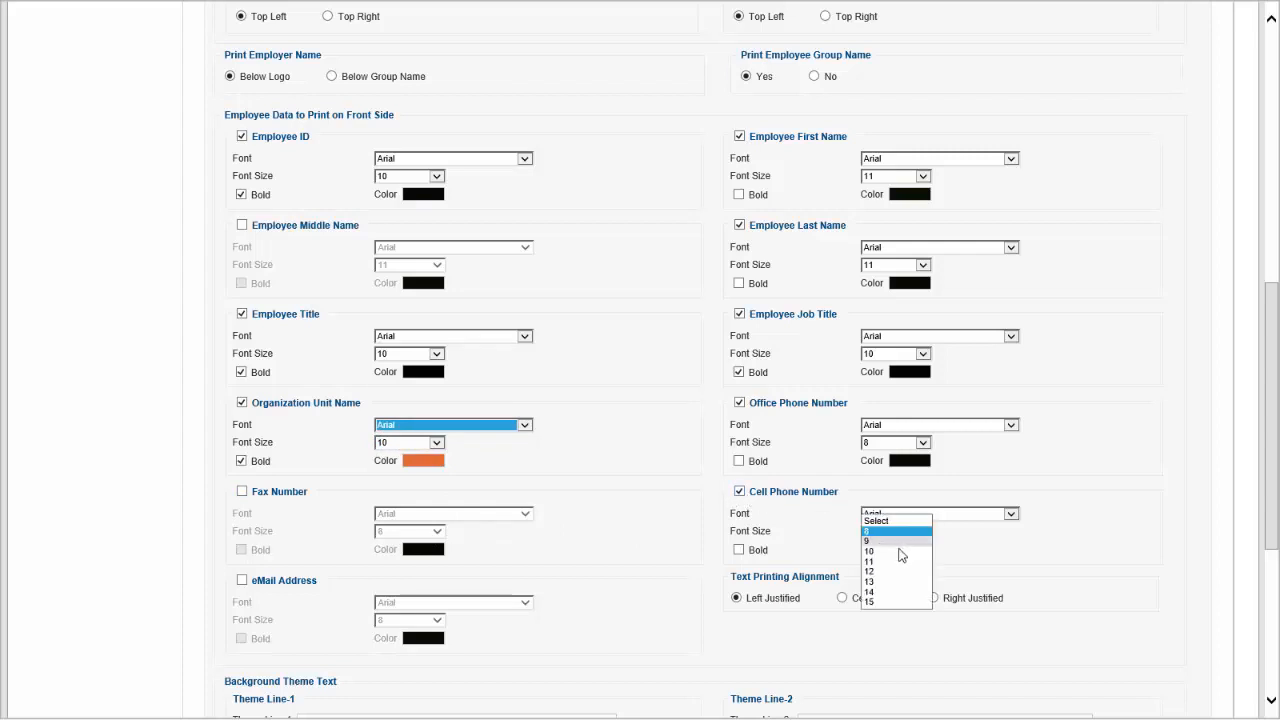
{"action": "left_click", "coordinate": [897, 551]}
{"action": "left_click", "coordinate": [921, 443]}
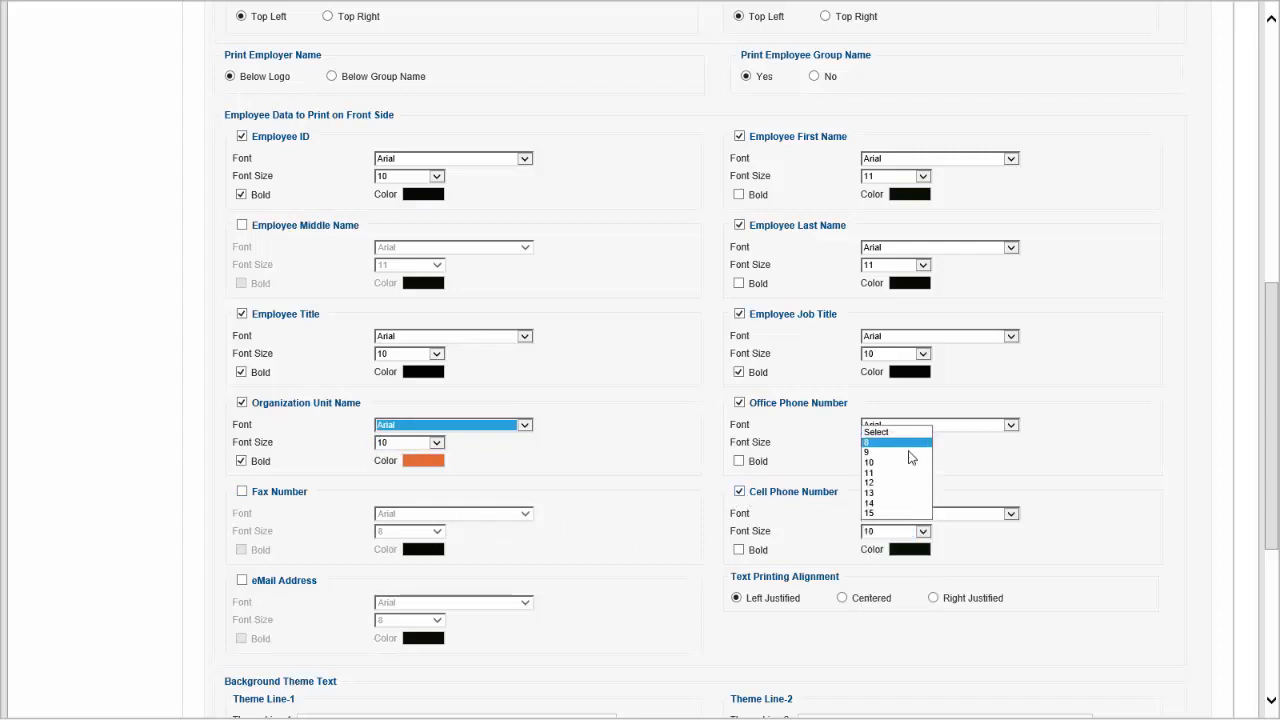
{"action": "left_click", "coordinate": [899, 463]}
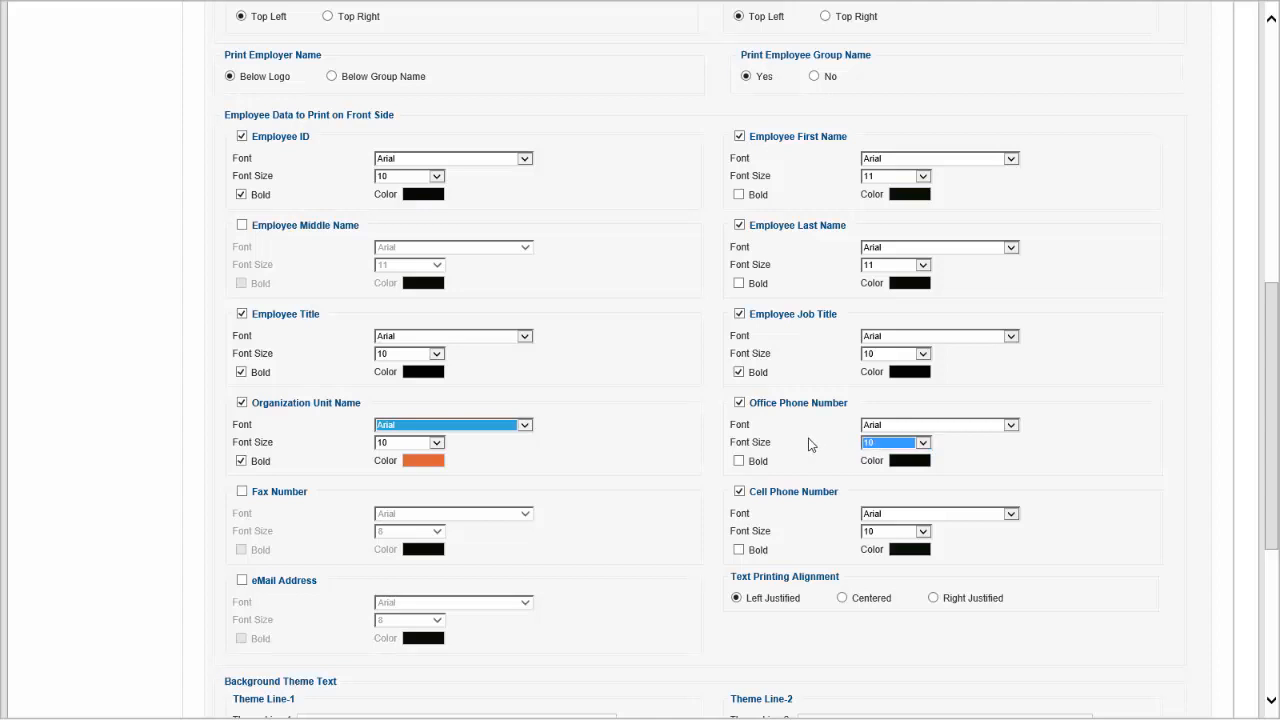
Set the font size of the Employee Last Name and Employee First Name to 10.
{"action": "left_click", "coordinate": [895, 266]}
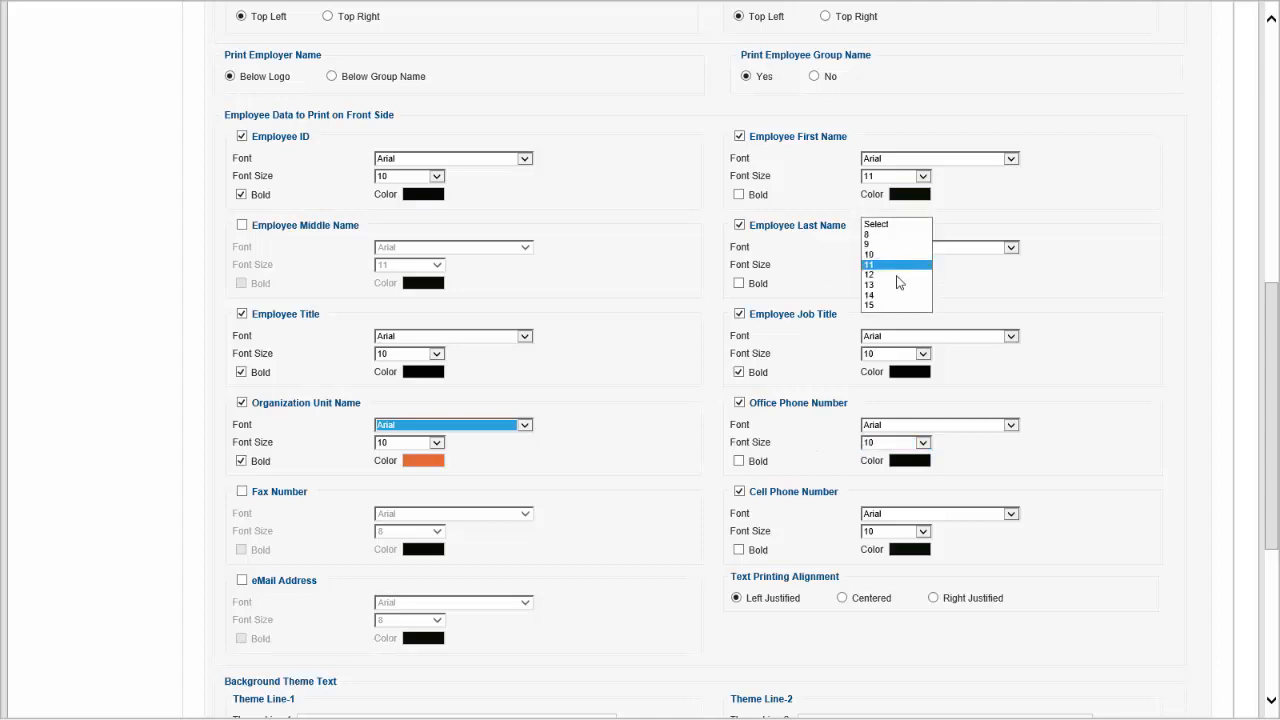
{"action": "left_click", "coordinate": [893, 254]}
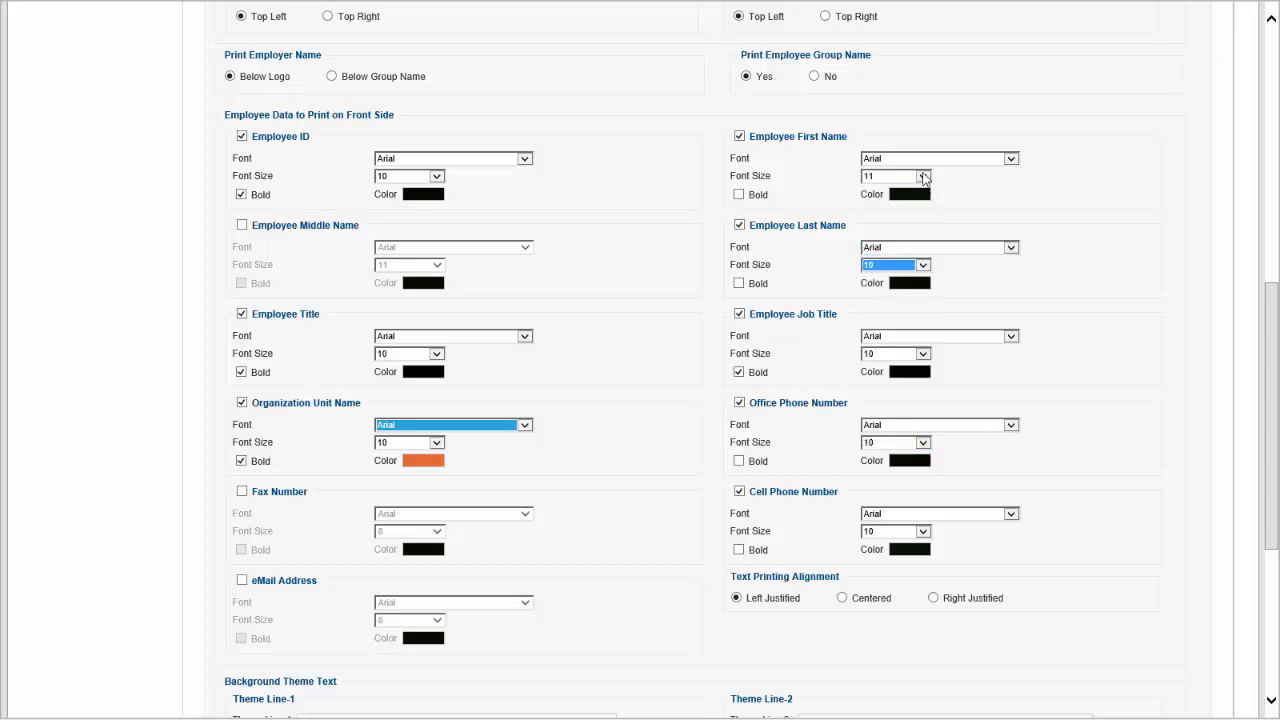
{"action": "left_click", "coordinate": [895, 177]}
{"action": "left_click", "coordinate": [895, 166]}
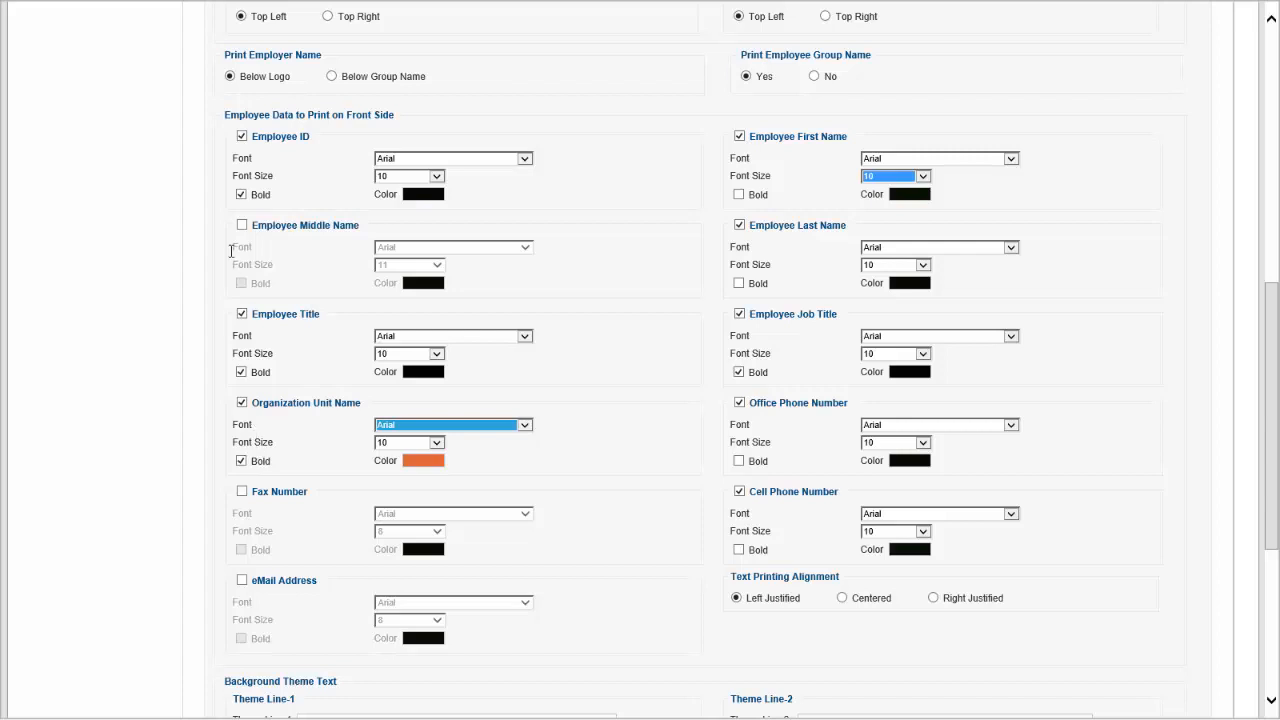
Remove bold from the Employee ID and Employee Job Title, and set the text printing alignment to Centered.
{"action": "left_click", "coordinate": [241, 194]}
{"action": "left_click", "coordinate": [739, 372]}
{"action": "left_click", "coordinate": [841, 599]}
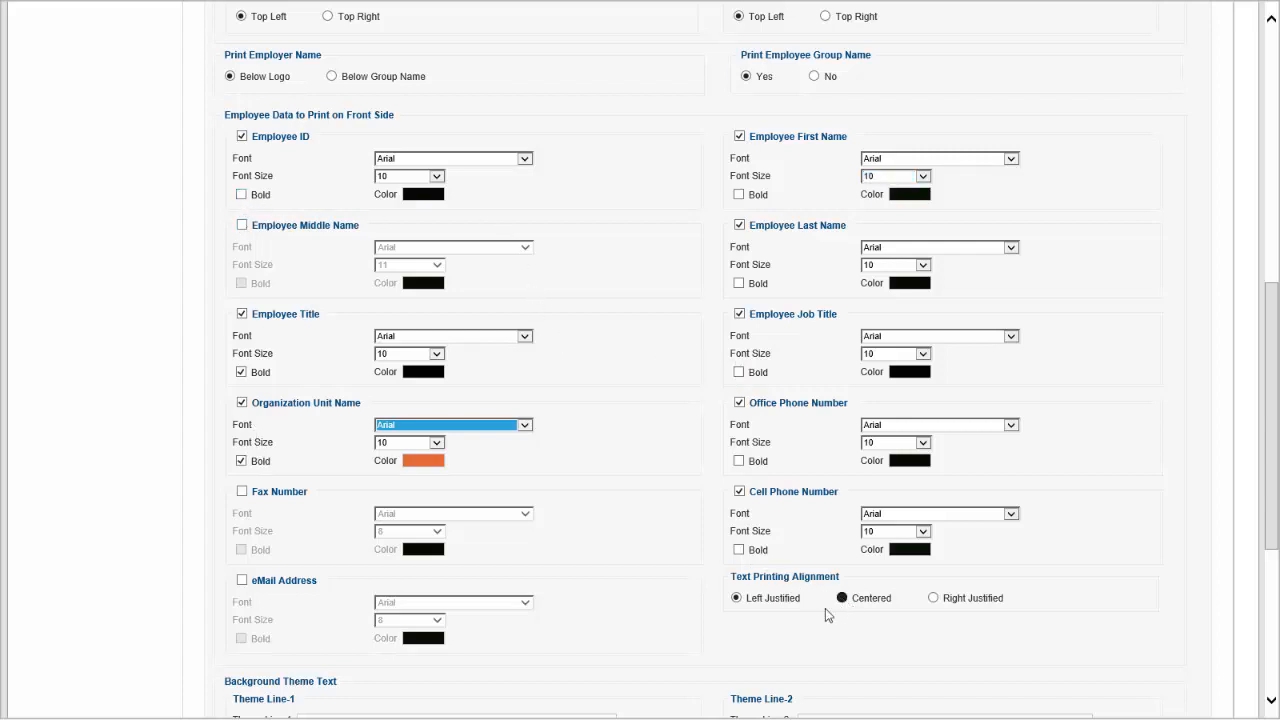
Assign logo3.jpg as the front side logo in the Top Right position and update the badge format.
{"action": "scroll", "coordinate": [630, 600], "scroll_direction": "down", "scroll_amount": 4}
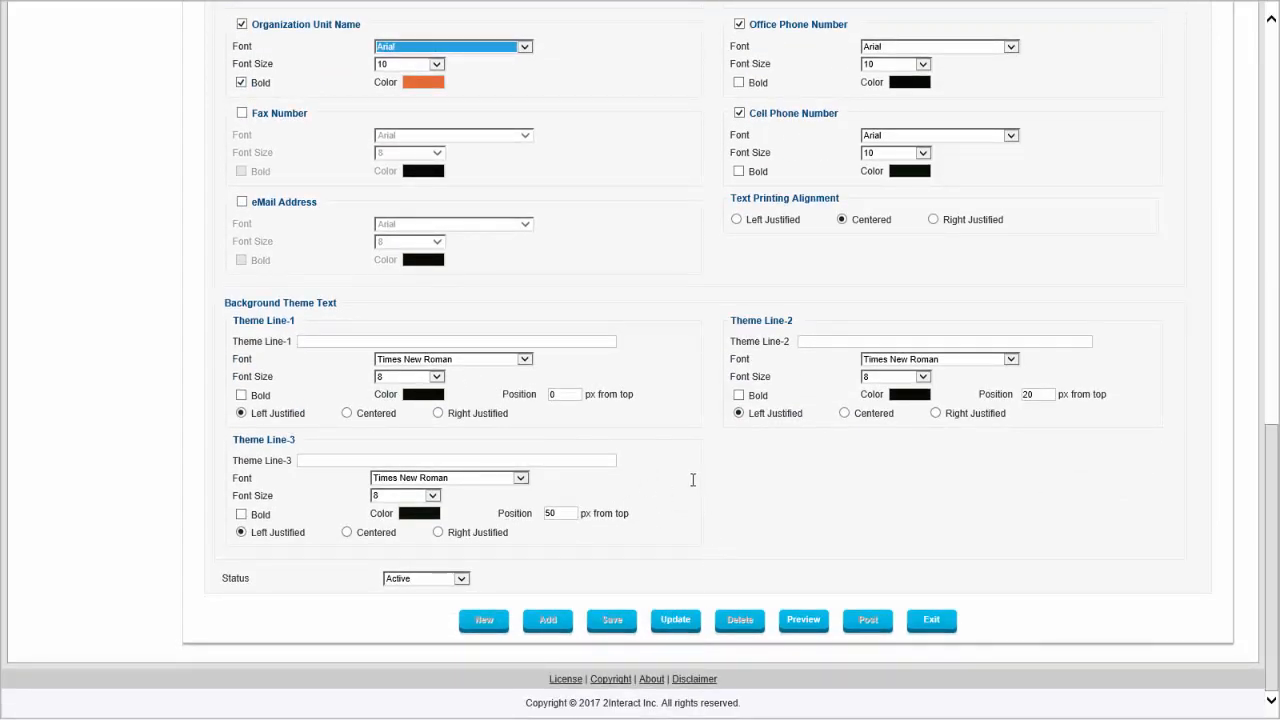
{"action": "scroll", "coordinate": [692, 480], "scroll_direction": "up", "scroll_amount": 10}
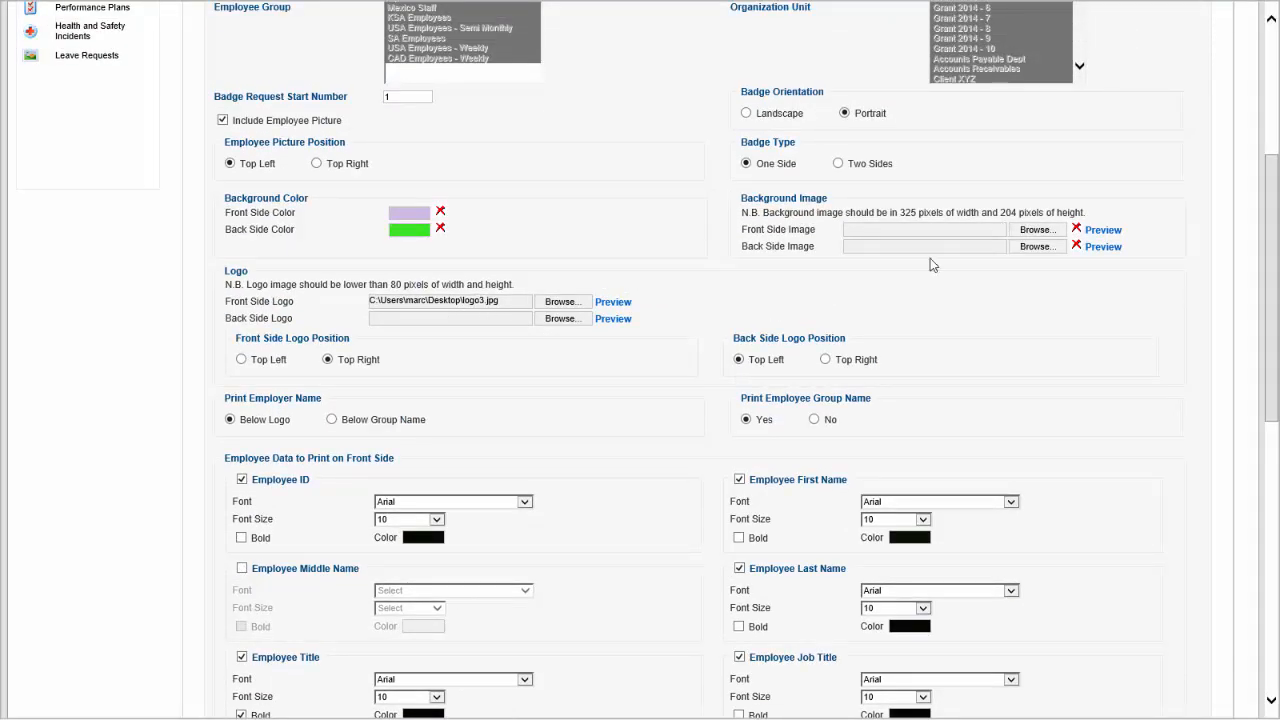
{"action": "scroll", "coordinate": [930, 263], "scroll_direction": "down", "scroll_amount": 10}
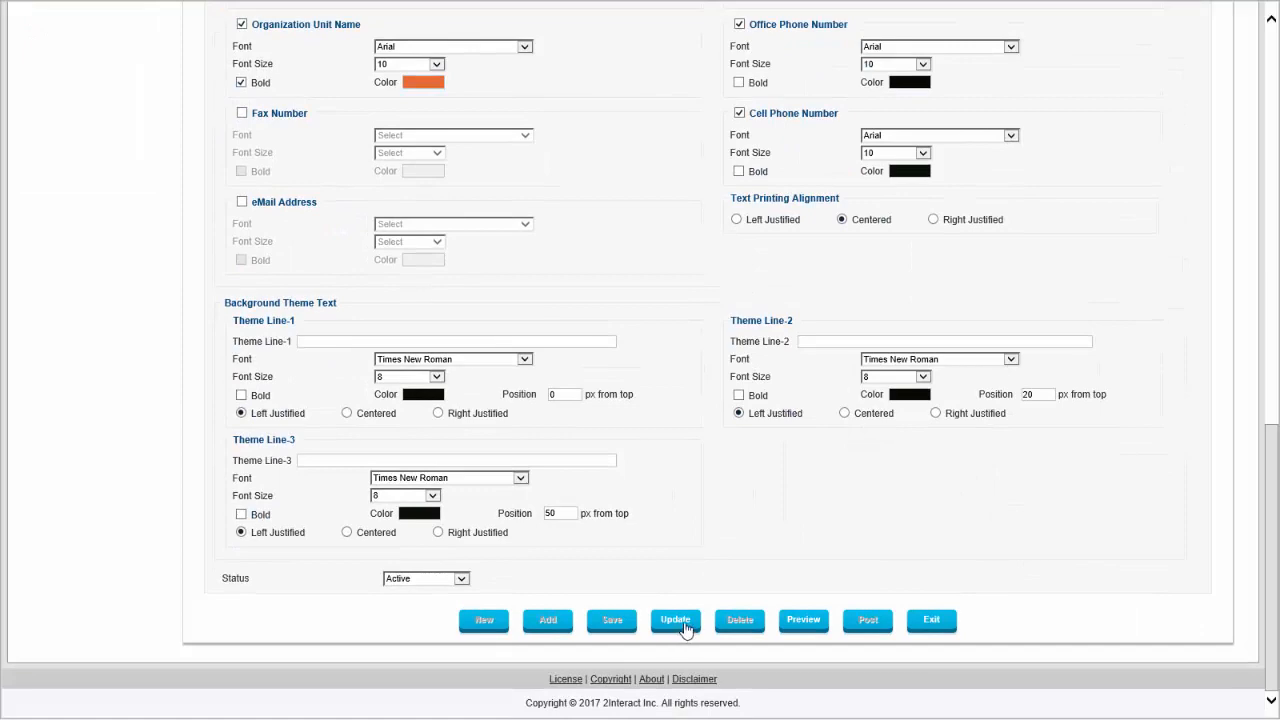
Find the Badge Requests activity through the global search and select it for opening.
{"action": "scroll", "coordinate": [785, 480], "scroll_direction": "up", "scroll_amount": 15}
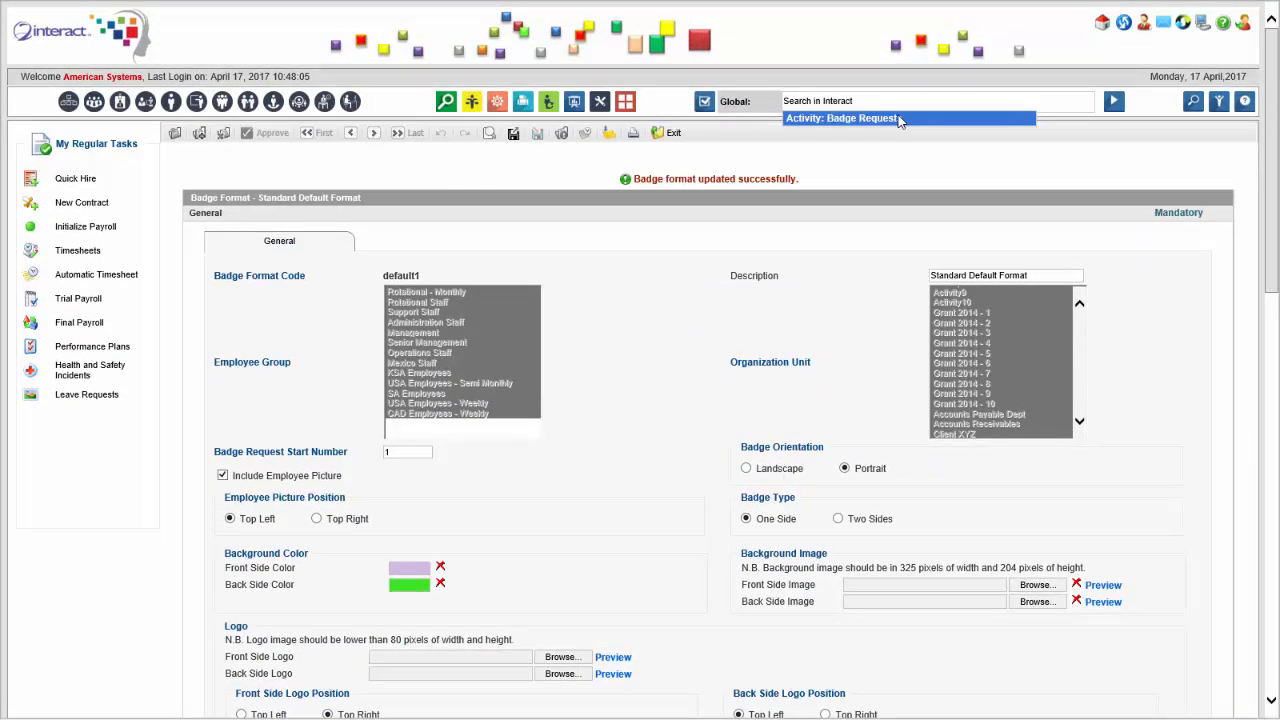
{"action": "left_click", "coordinate": [900, 121]}
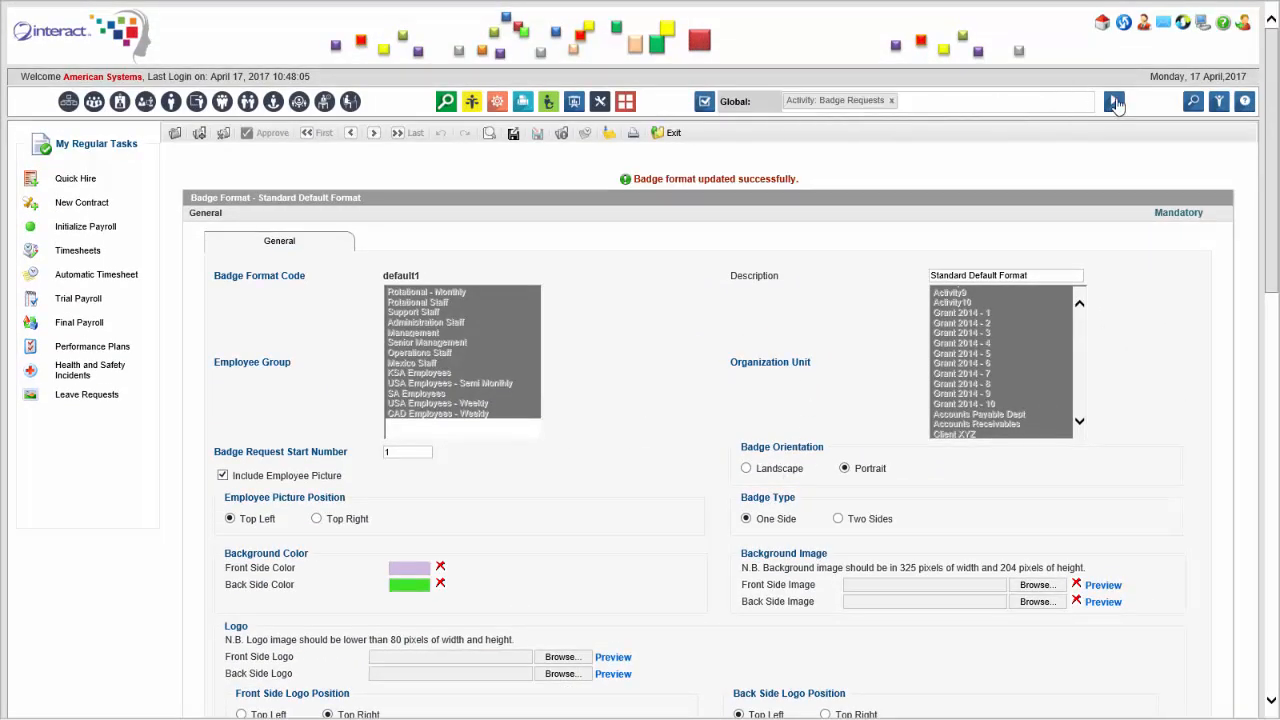